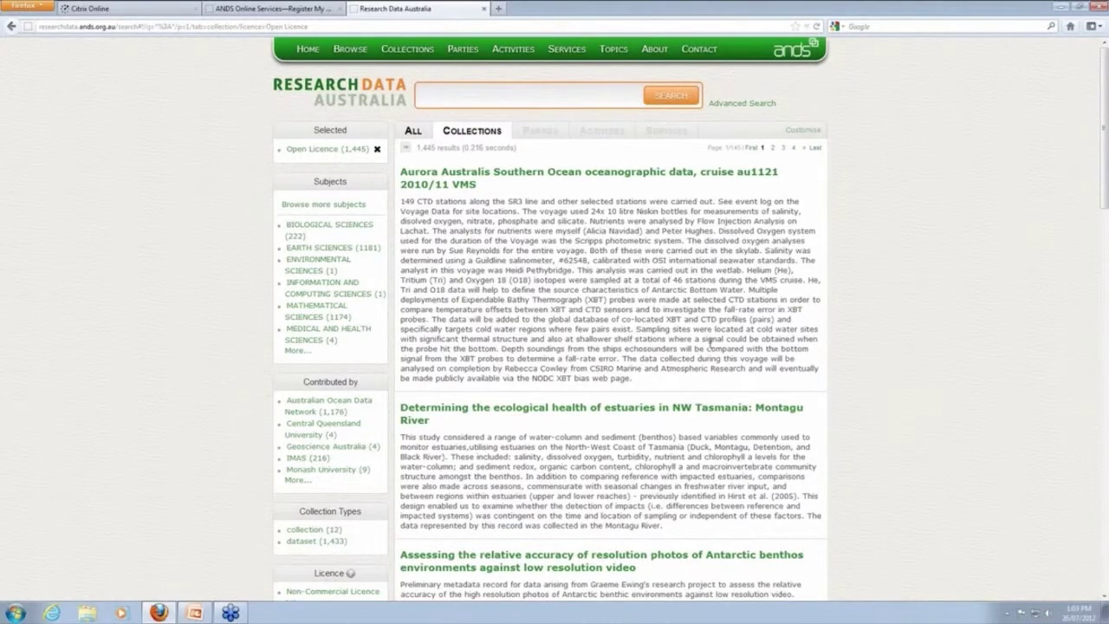
pyautogui.scroll(-1, 711, 344)
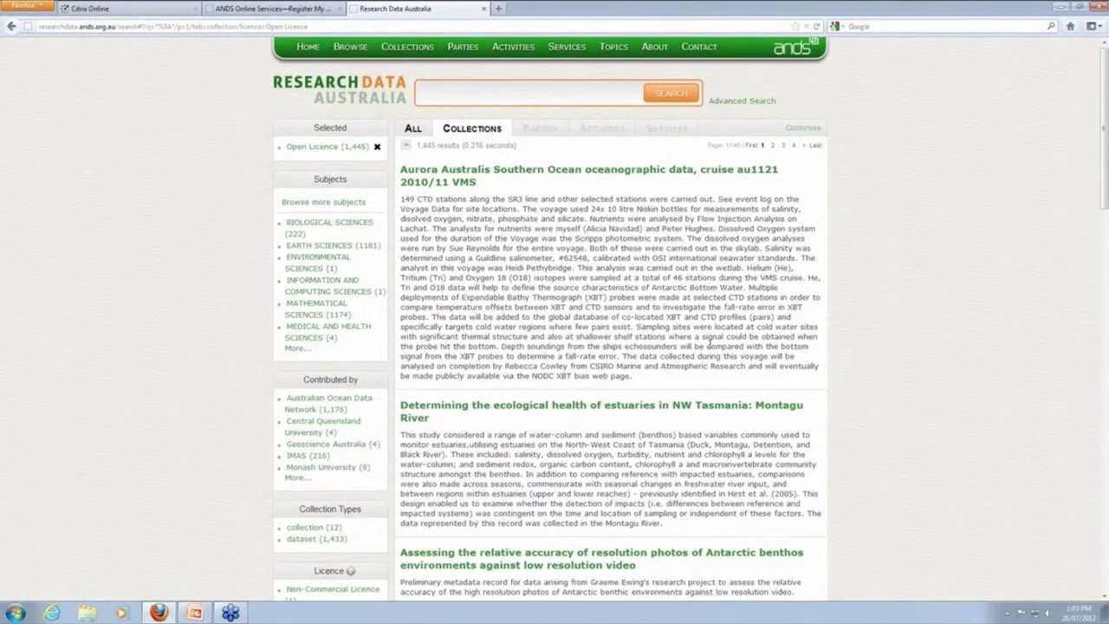
pyautogui.scroll(-1, 711, 344)
pyautogui.scroll(-1, 711, 347)
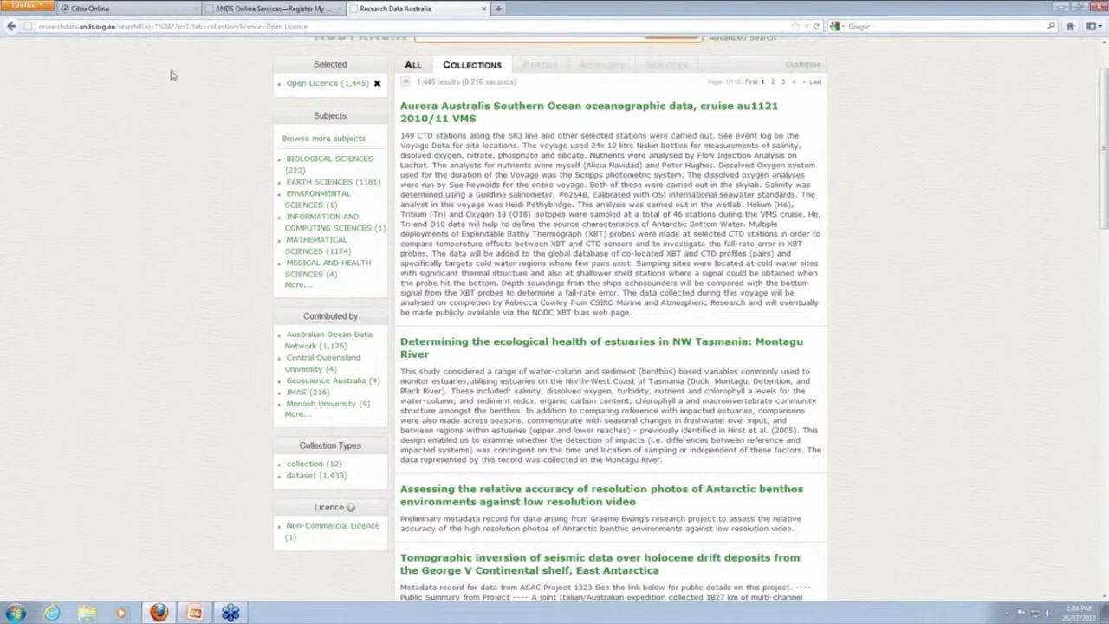
# Switch to ANDS Online Services and open the published dataset-94 record for editing.
pyautogui.click(256, 9)
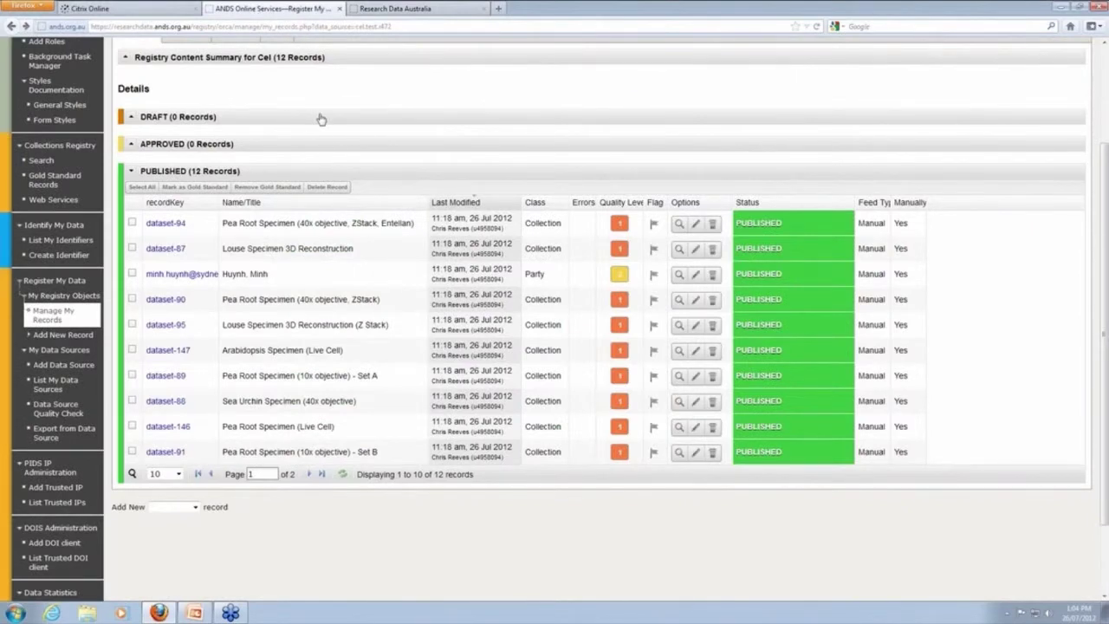
pyautogui.scroll(2, 324, 156)
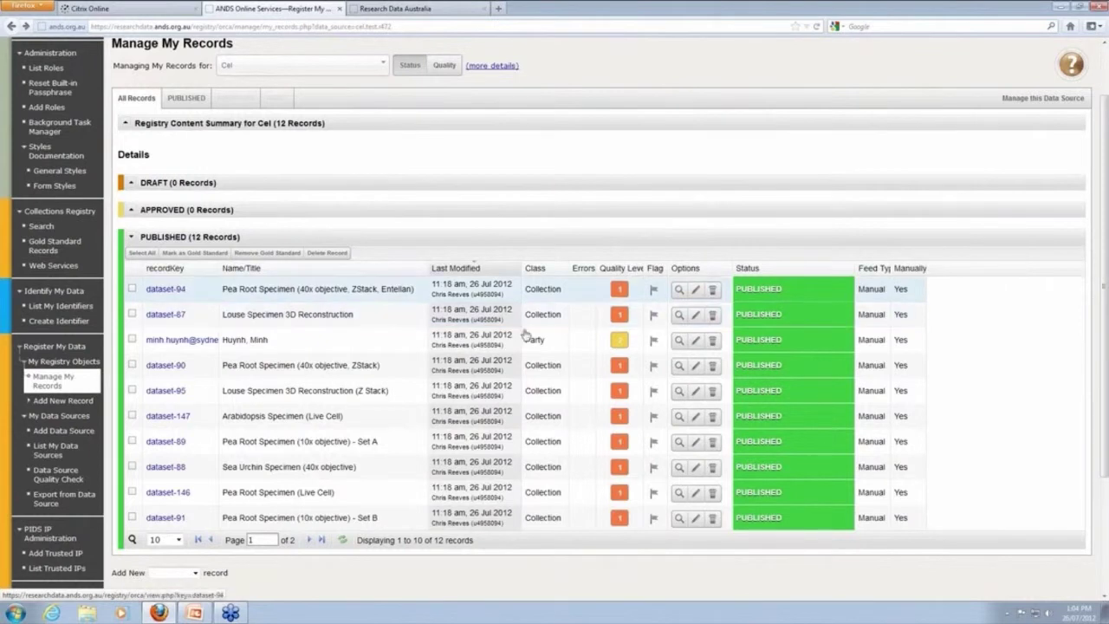
pyautogui.click(695, 292)
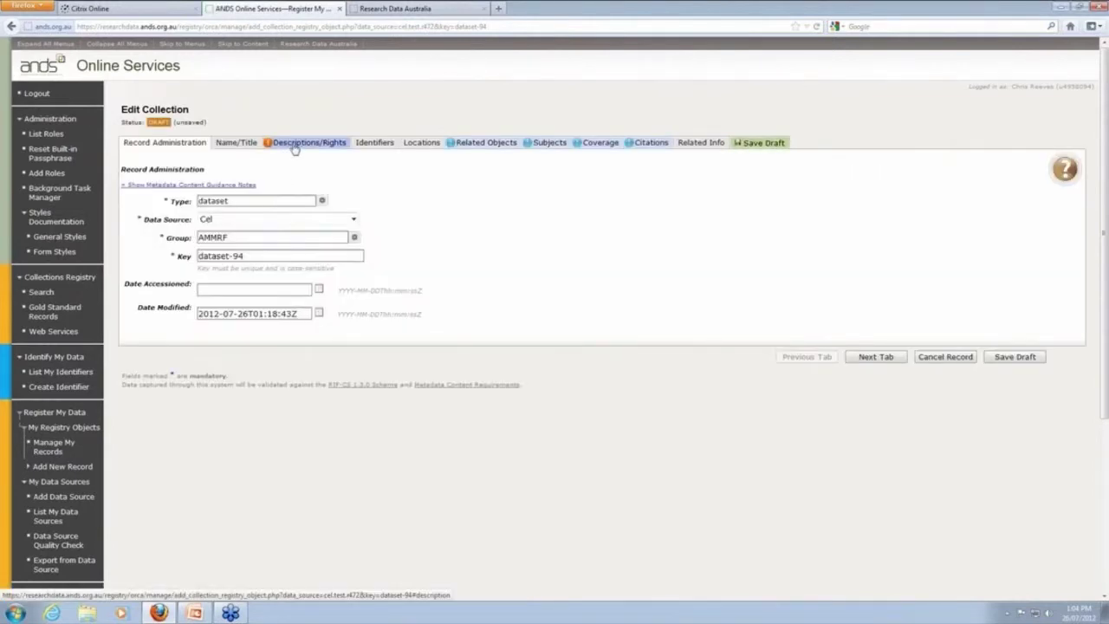
# Add a new rights entry to the record's descriptions and rights section.
pyautogui.click(295, 147)
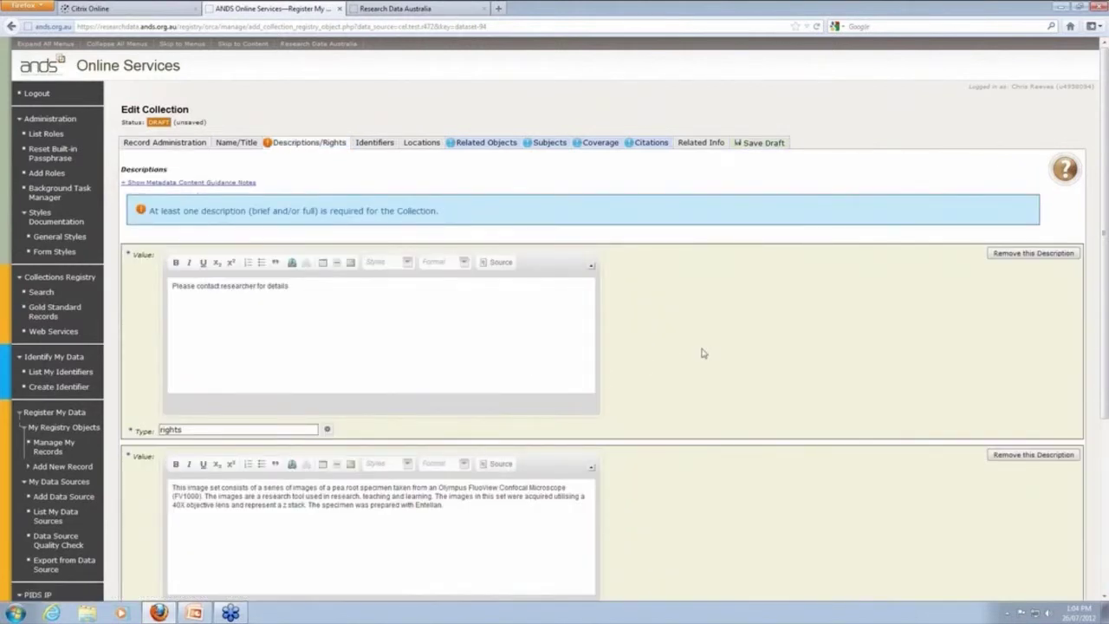
pyautogui.scroll(-3, 703, 353)
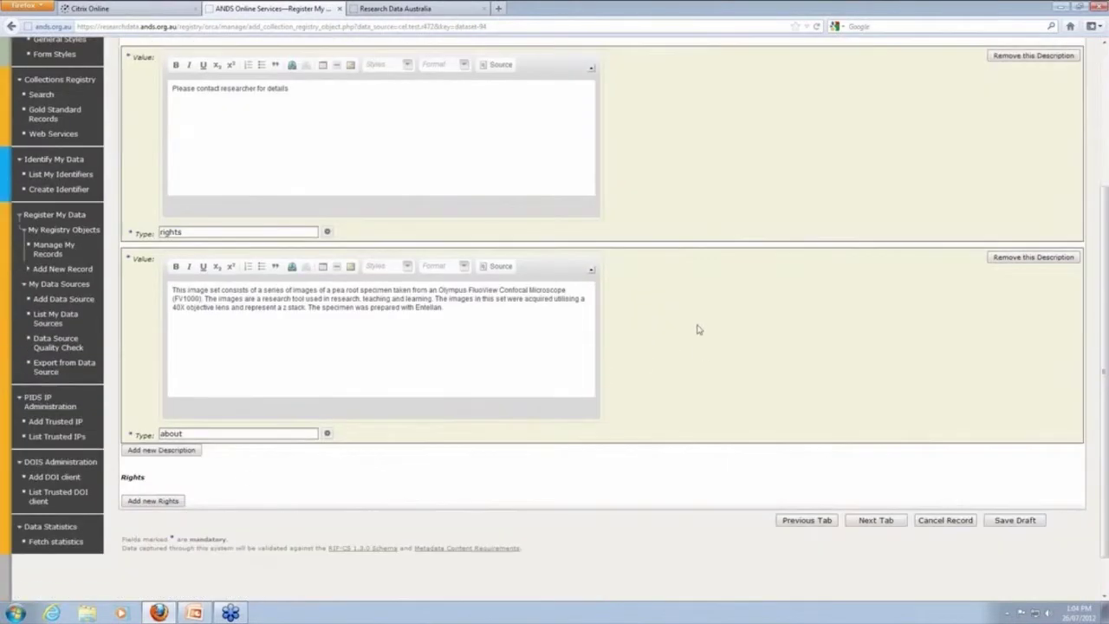
pyautogui.click(157, 501)
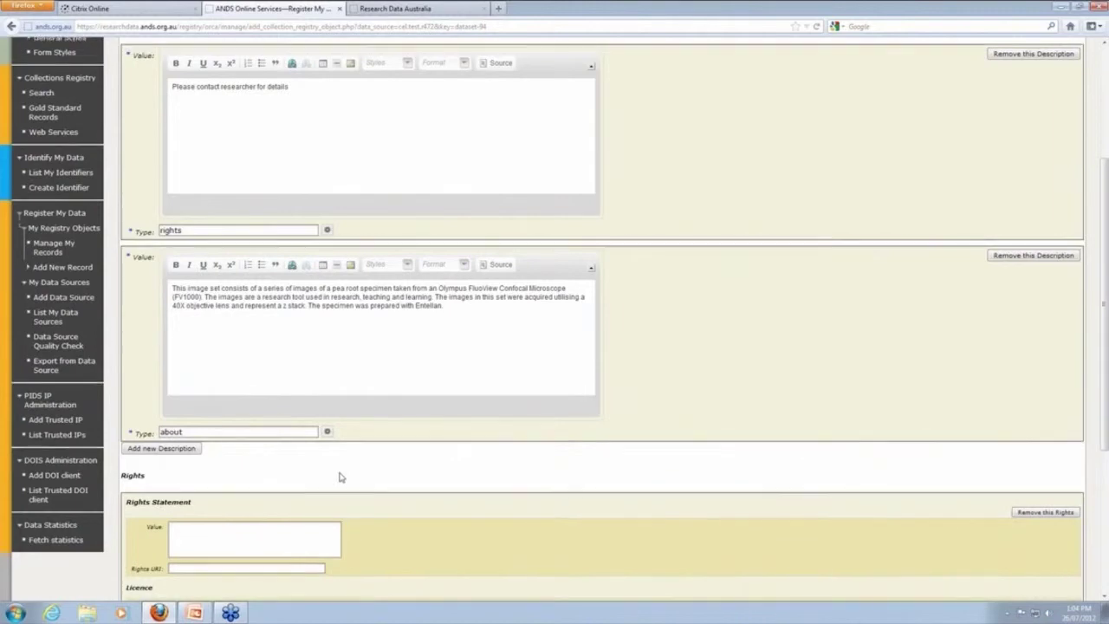
pyautogui.scroll(-4, 473, 448)
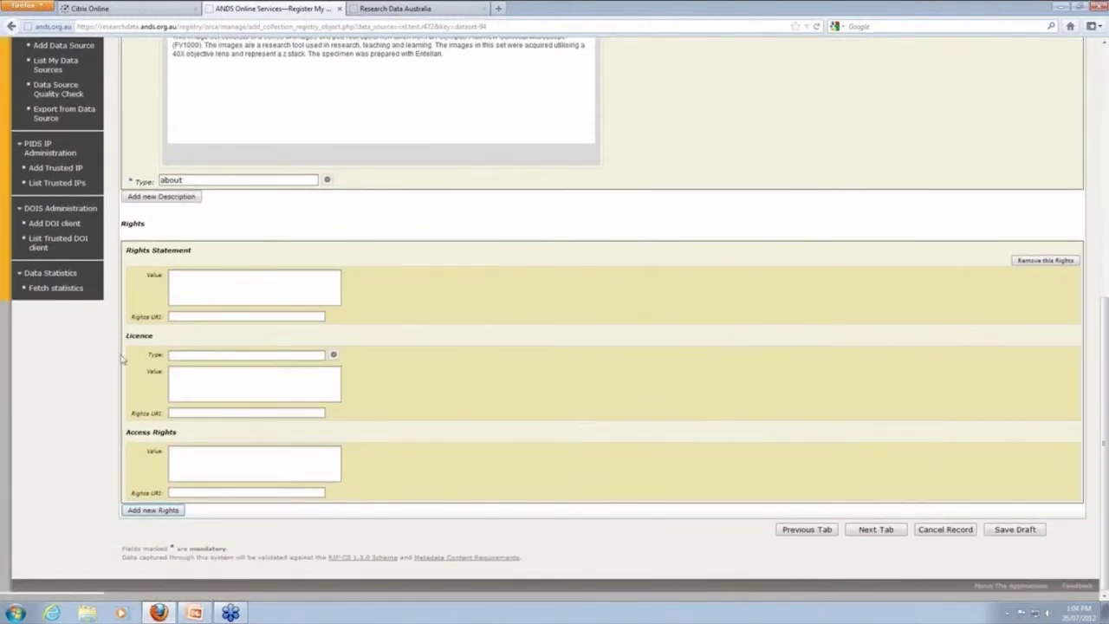
# Set the licence type of the new rights entry to Unknown/Other.
pyautogui.click(334, 355)
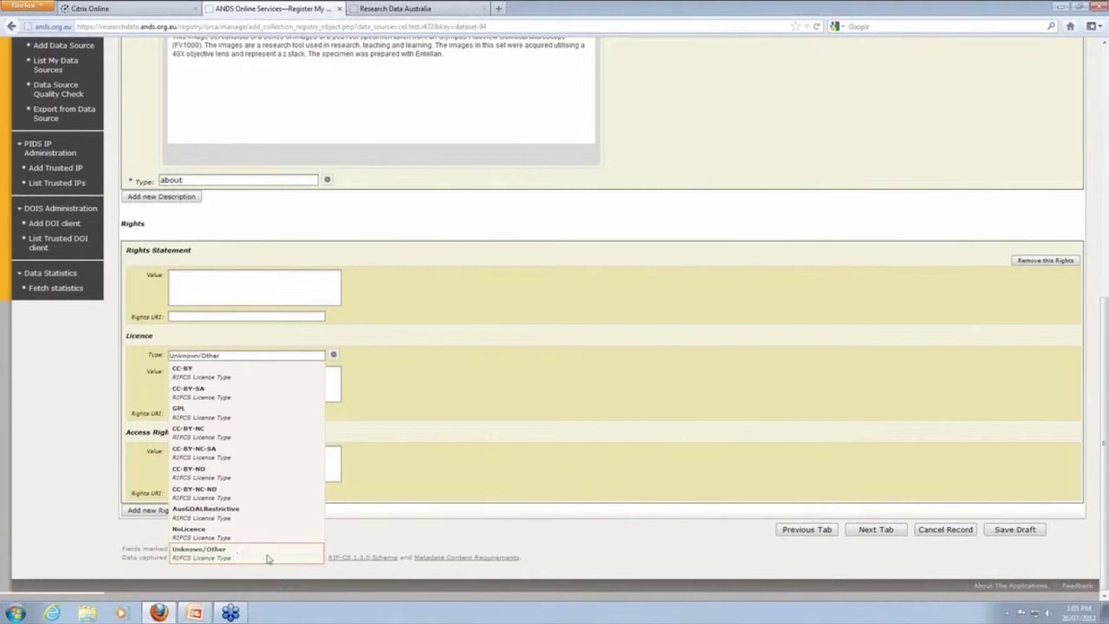
pyautogui.click(269, 557)
pyautogui.click(210, 379)
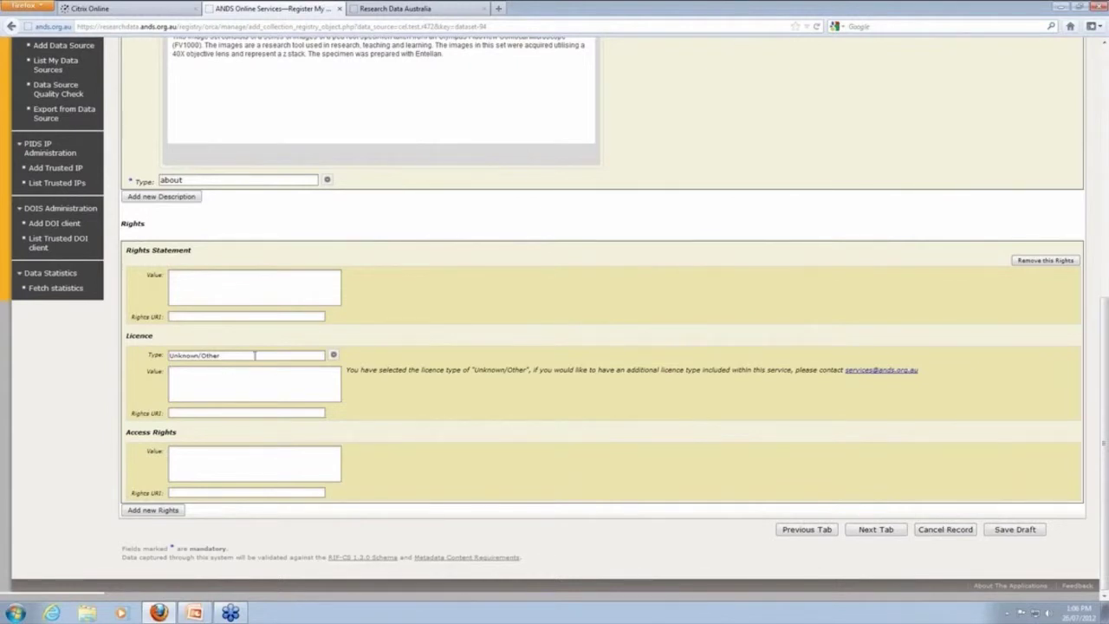
# Set the licence type to CC-BY and save the record as a draft.
pyautogui.click(334, 356)
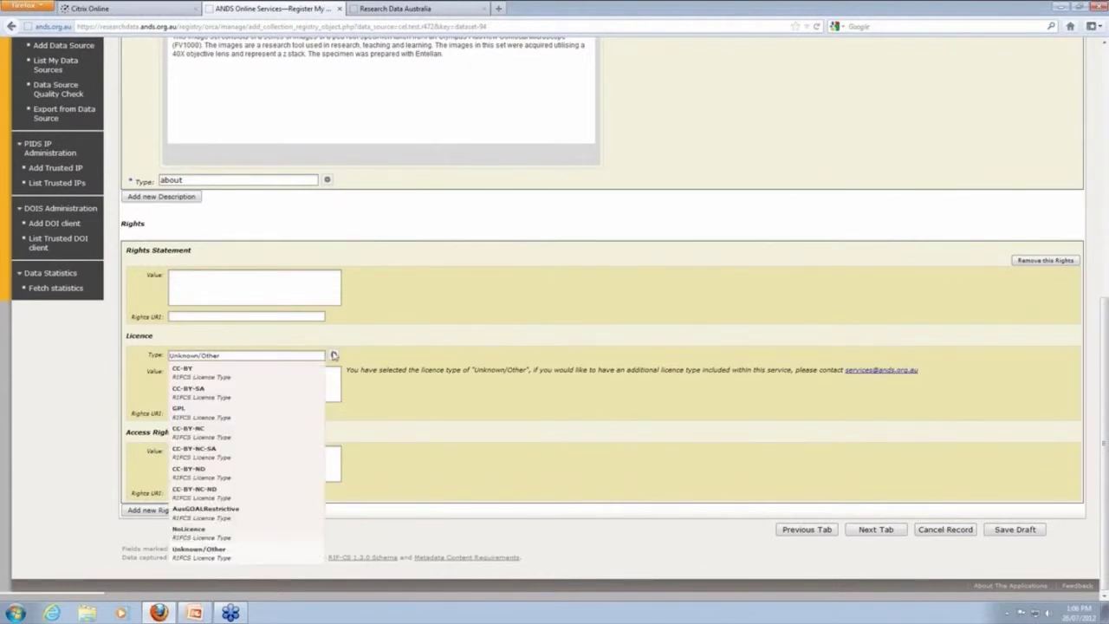
pyautogui.click(290, 374)
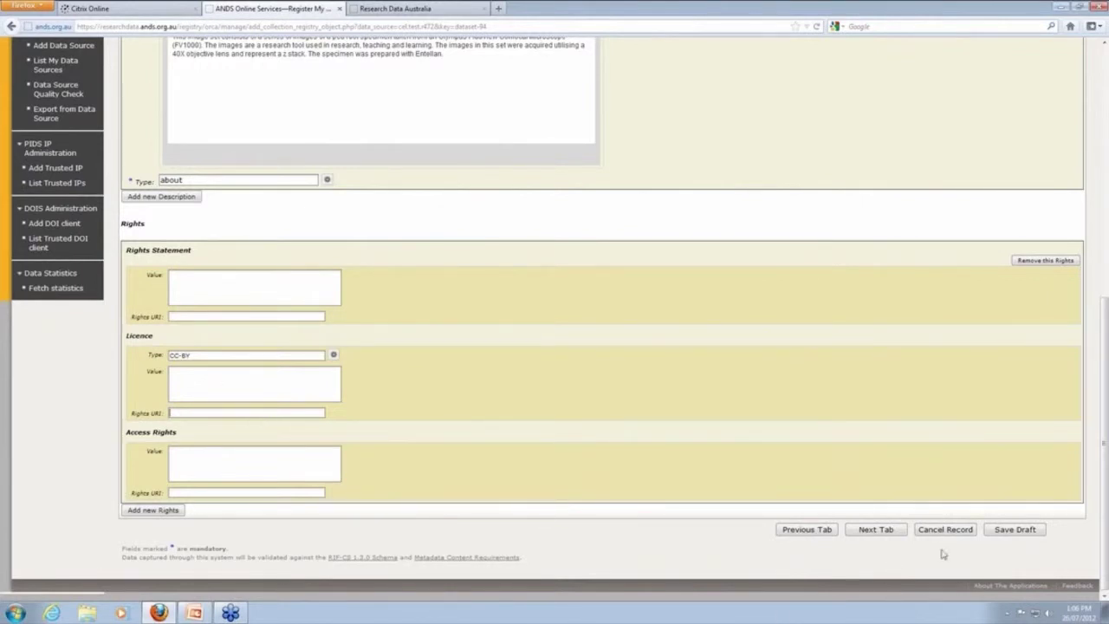
pyautogui.click(1015, 530)
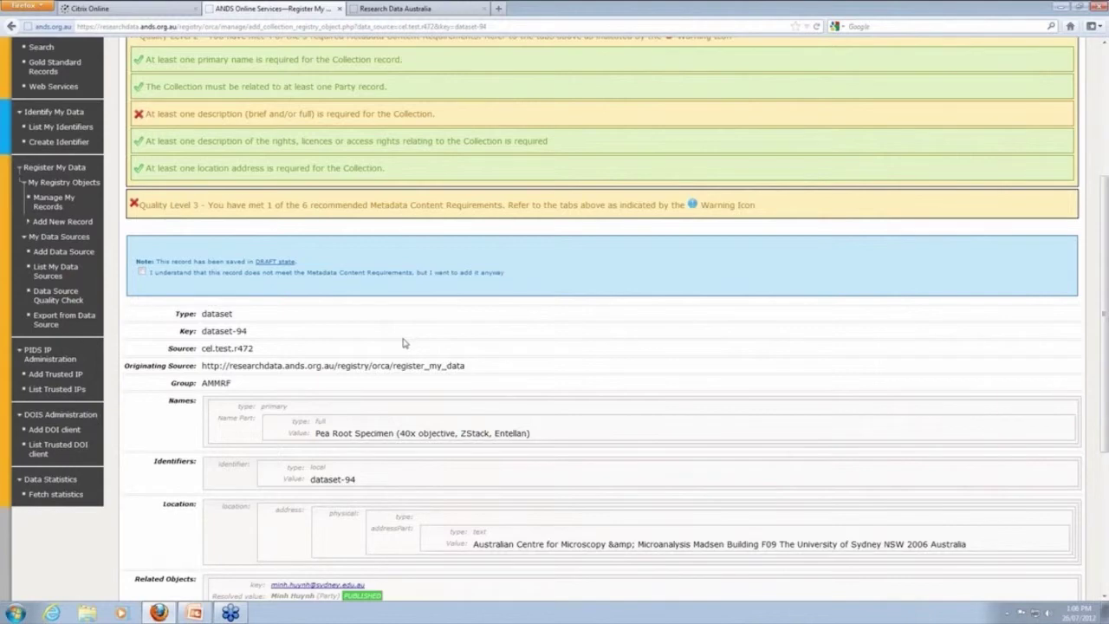
# Copy the primary name "Pea Root Specimen (40x objective, ZStack, Entellan)" from the saved draft's details.
pyautogui.scroll(4, 403, 353)
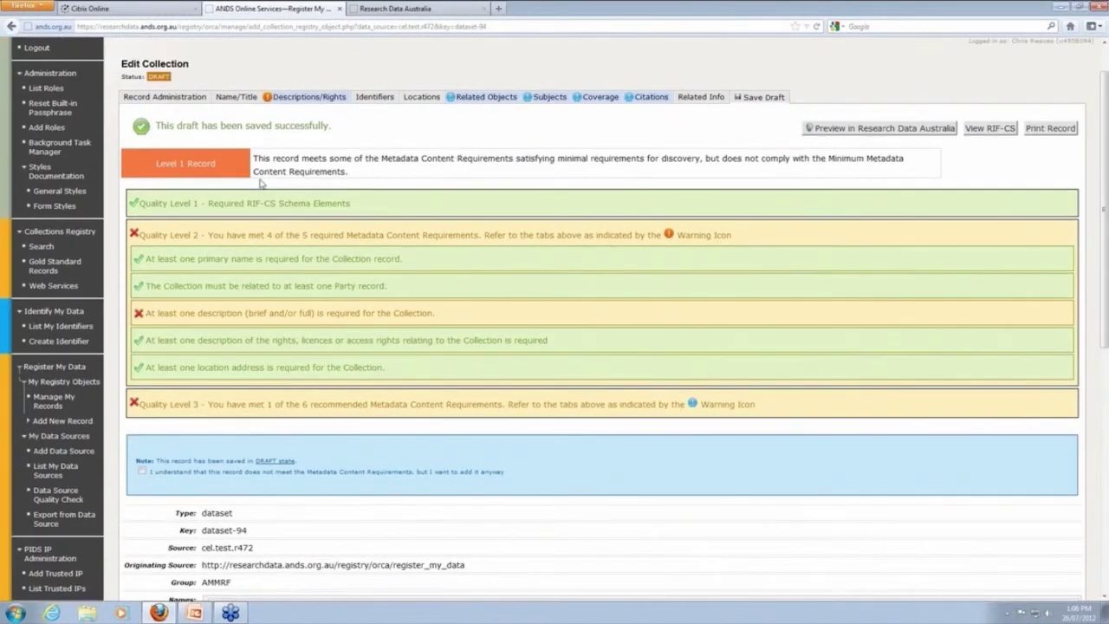
pyautogui.scroll(1, 286, 234)
pyautogui.scroll(-8, 377, 375)
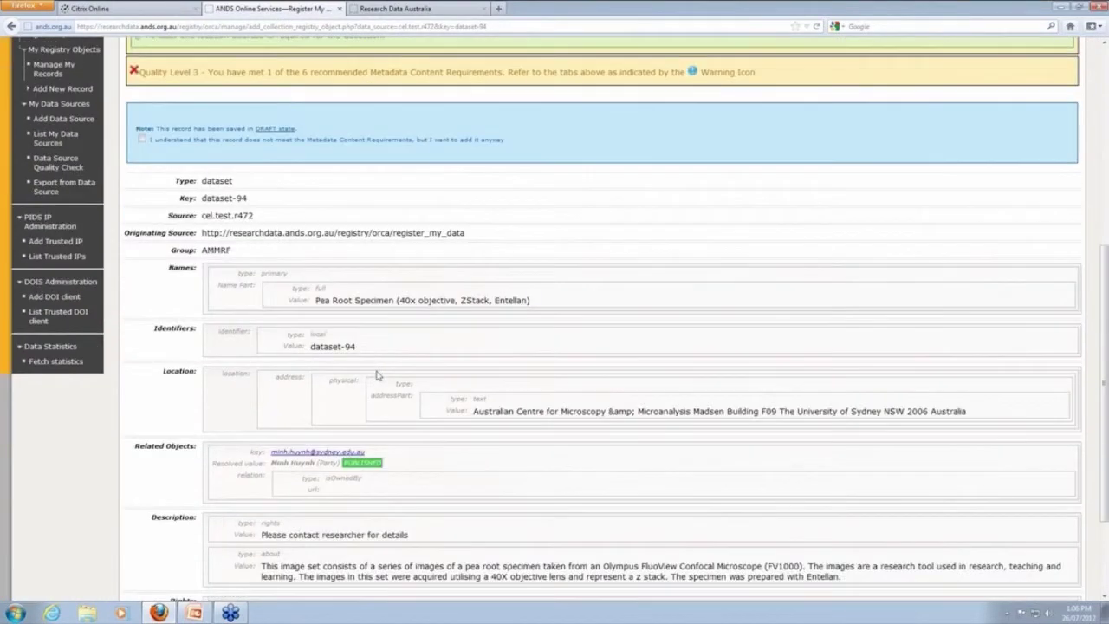
pyautogui.scroll(-1, 377, 375)
pyautogui.moveTo(530, 282); pyautogui.dragTo(317, 279)
pyautogui.rightClick(317, 279)
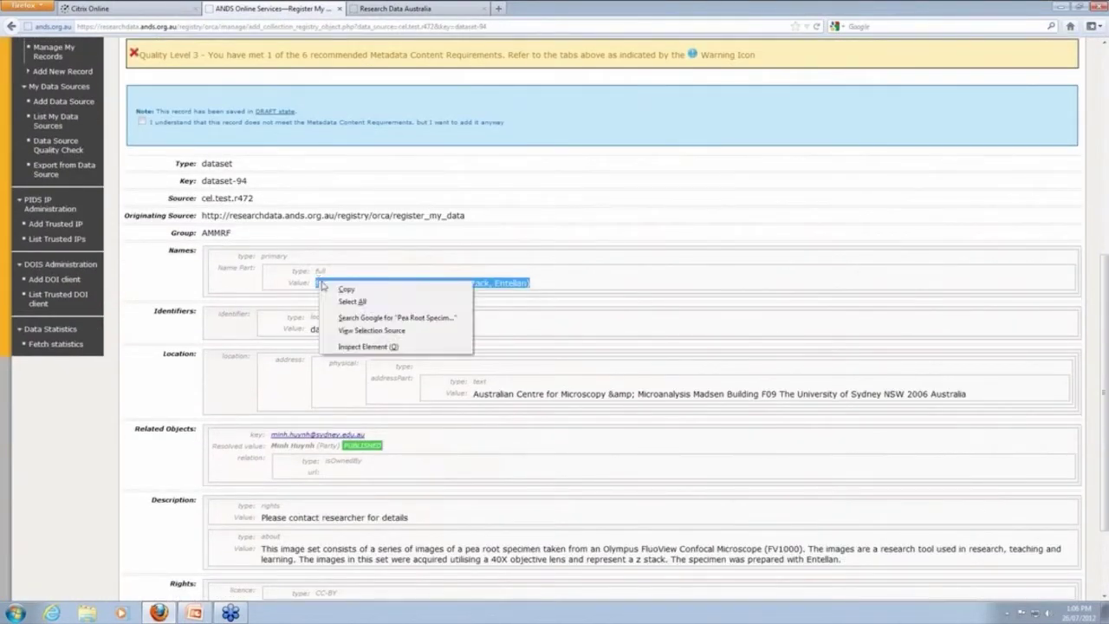
pyautogui.click(338, 289)
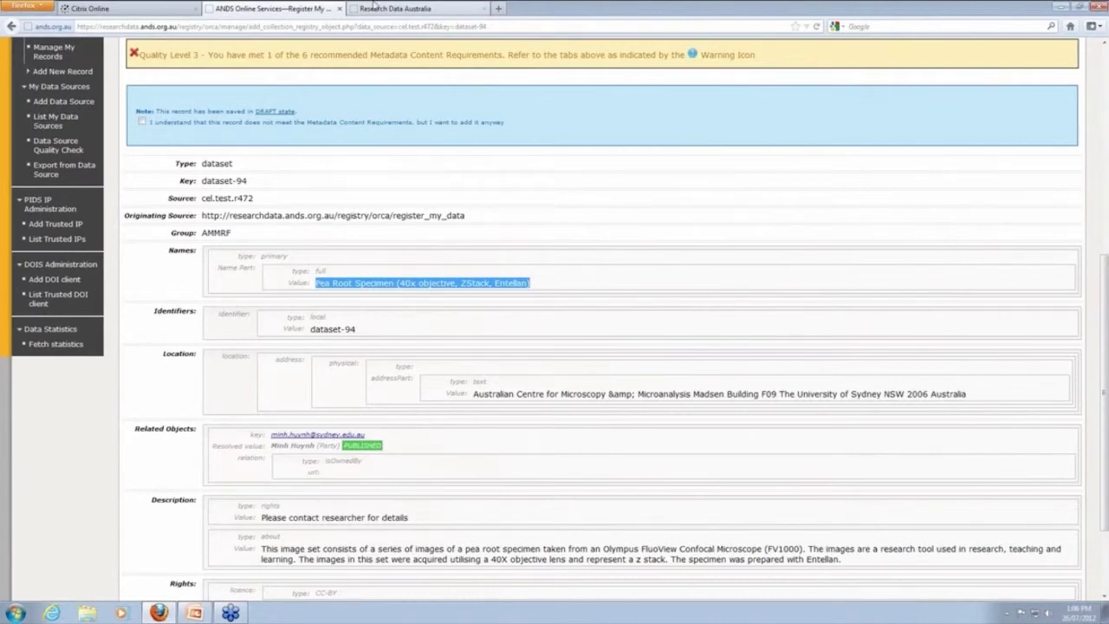
# Search Research Data Australia for the copied record title.
pyautogui.click(374, 7)
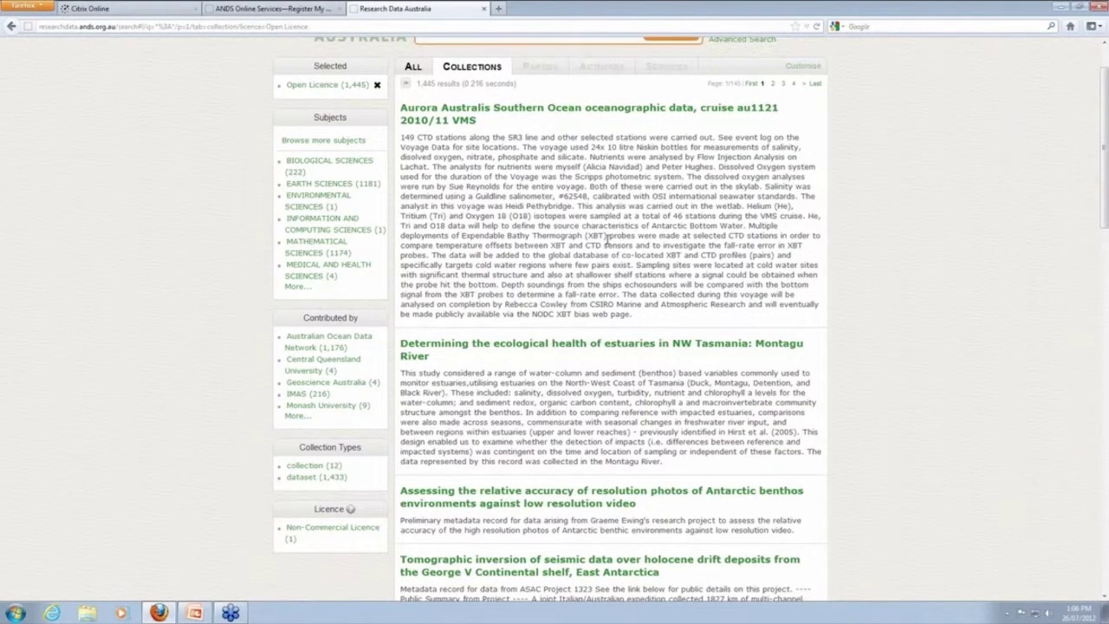
pyautogui.scroll(1, 606, 241)
pyautogui.hotkey('ctrl', 'v')
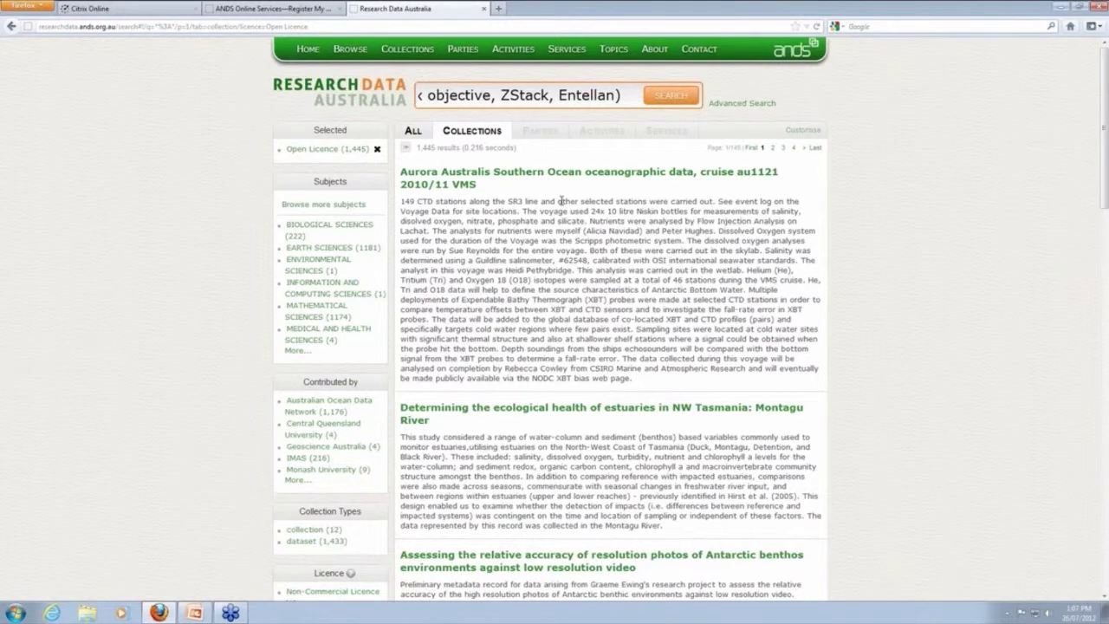
pyautogui.press('Return')
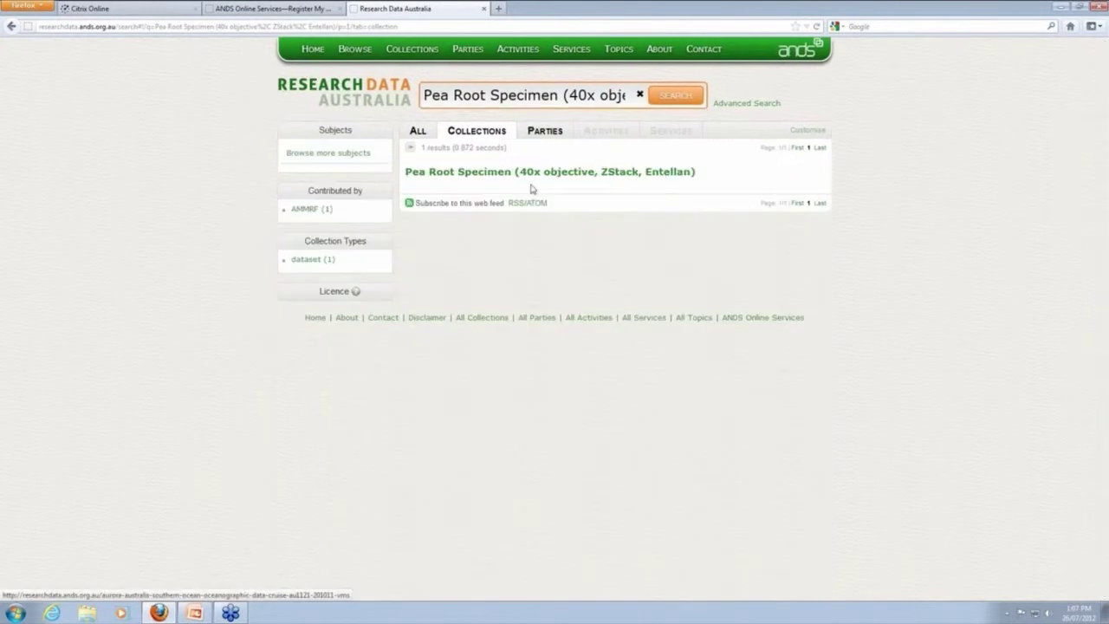
# View the public page of the Pea Root Specimen record and return to the Research Data Australia home page.
pyautogui.click(507, 176)
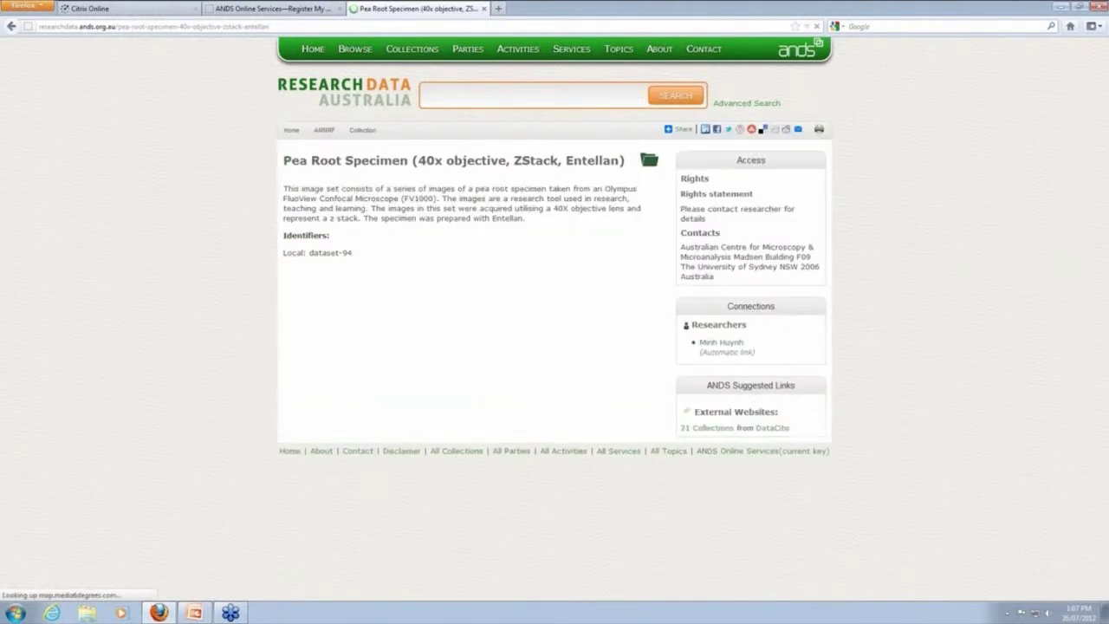
pyautogui.click(10, 26)
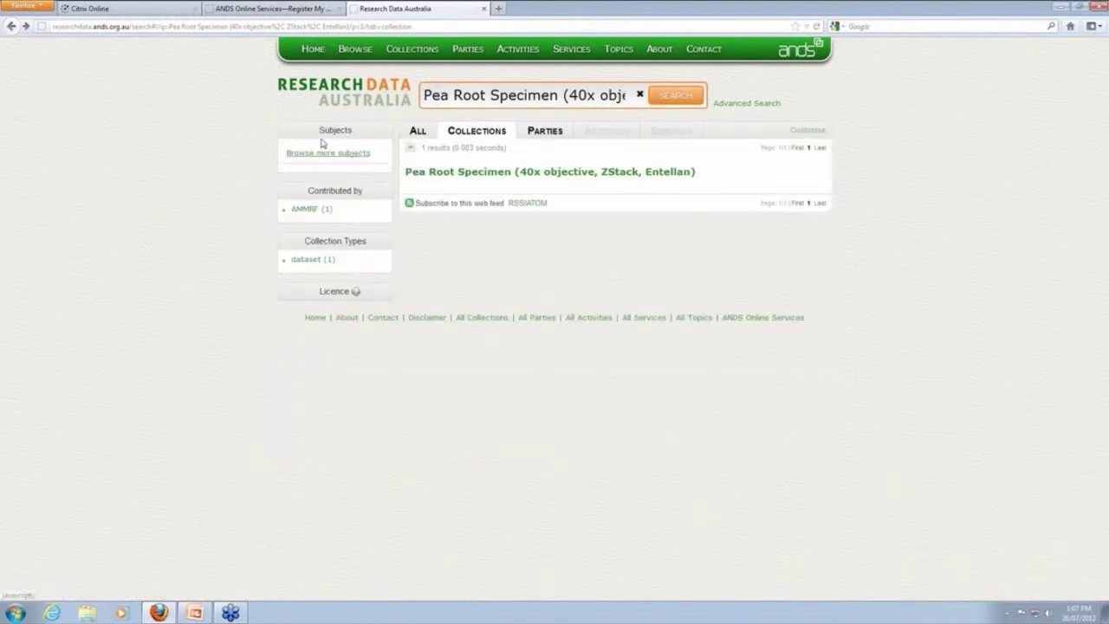
pyautogui.click(314, 50)
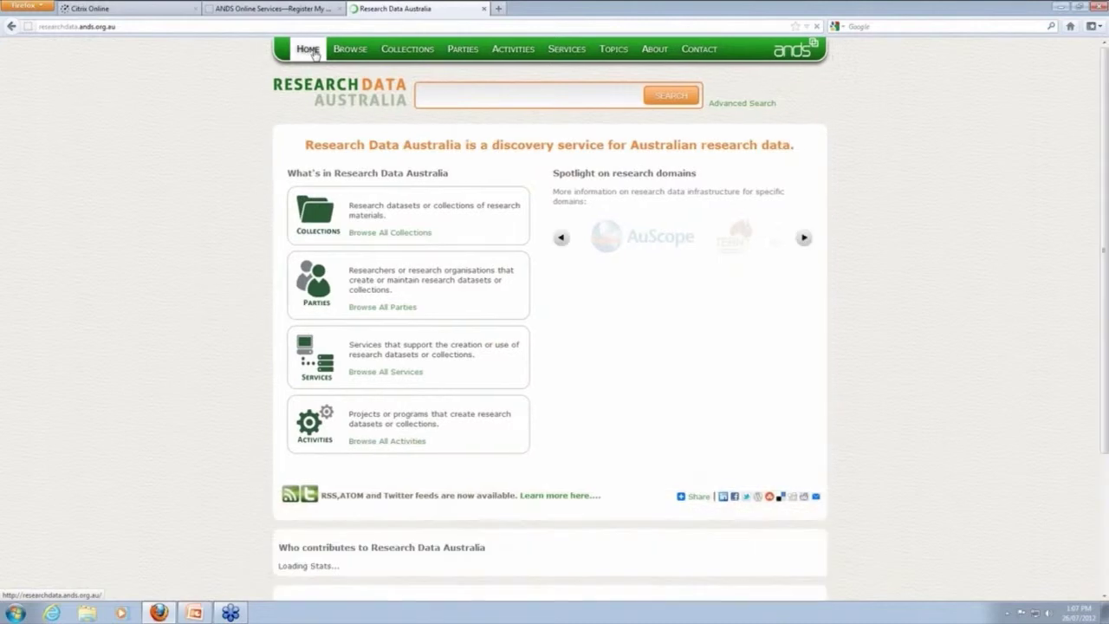
# Switch back to ANDS Online Services and open the record management list for the cel.test.r472 data source.
pyautogui.click(268, 9)
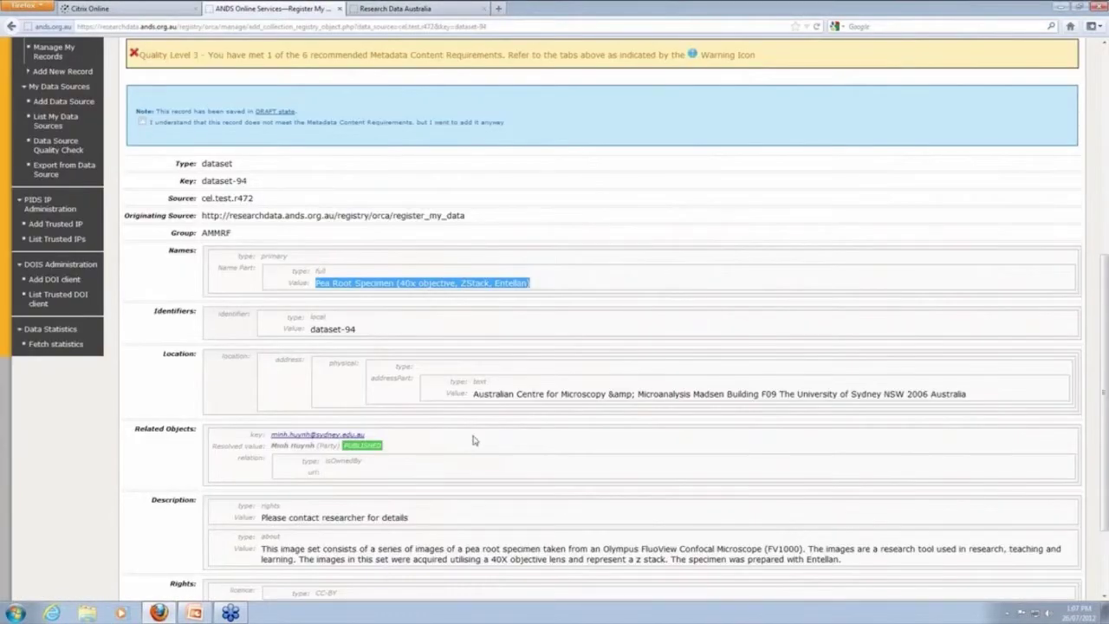
pyautogui.scroll(-3, 473, 441)
pyautogui.scroll(6, 293, 318)
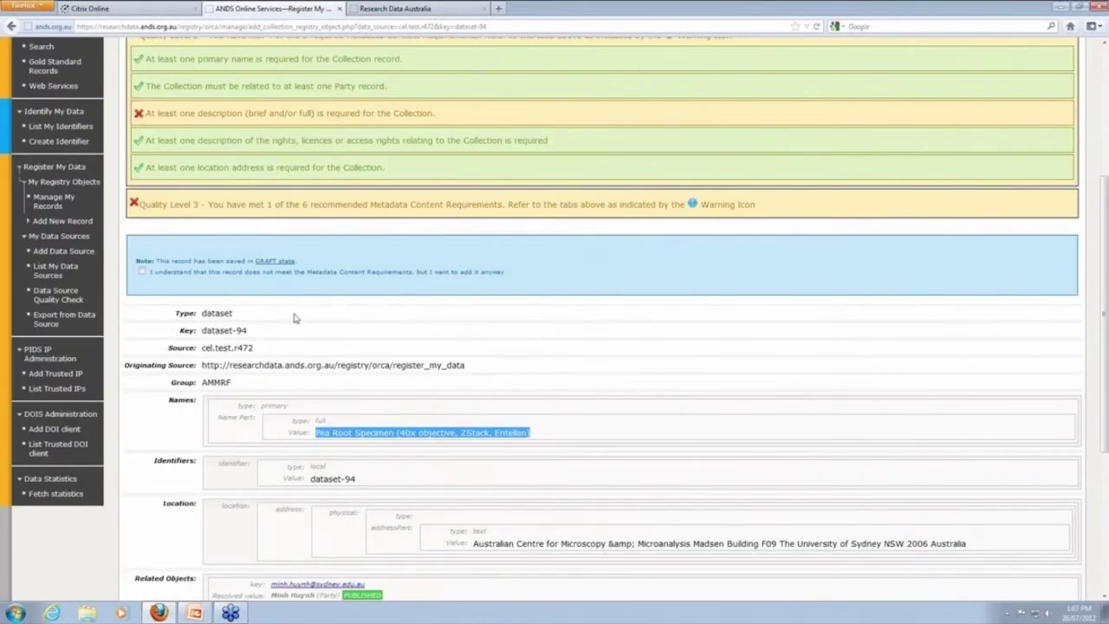
pyautogui.scroll(-3, 294, 318)
pyautogui.scroll(7, 293, 318)
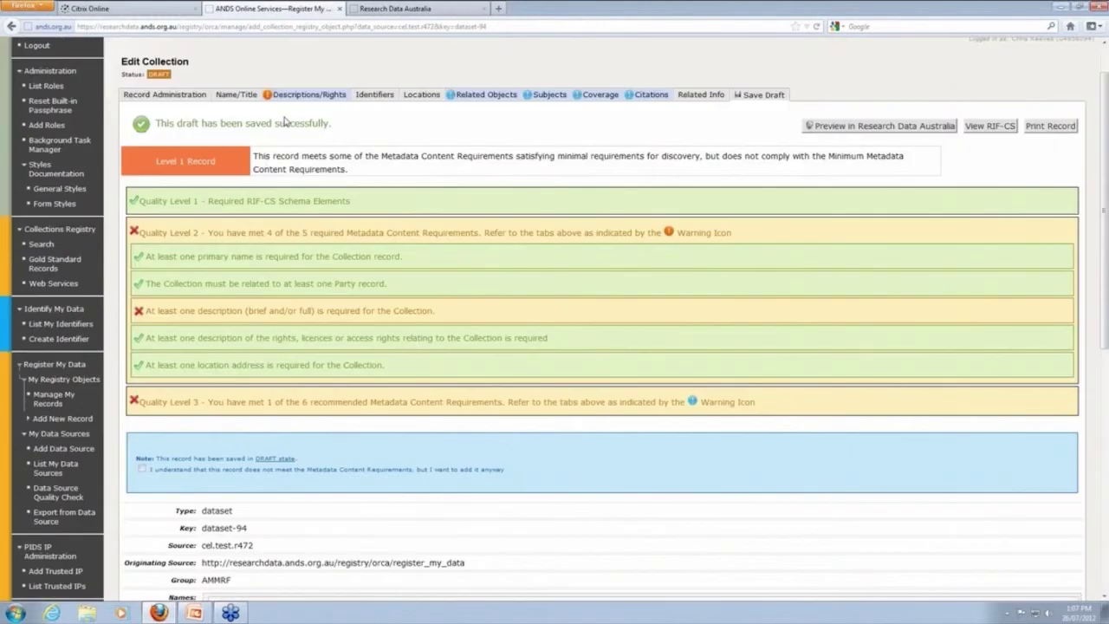
pyautogui.click(52, 394)
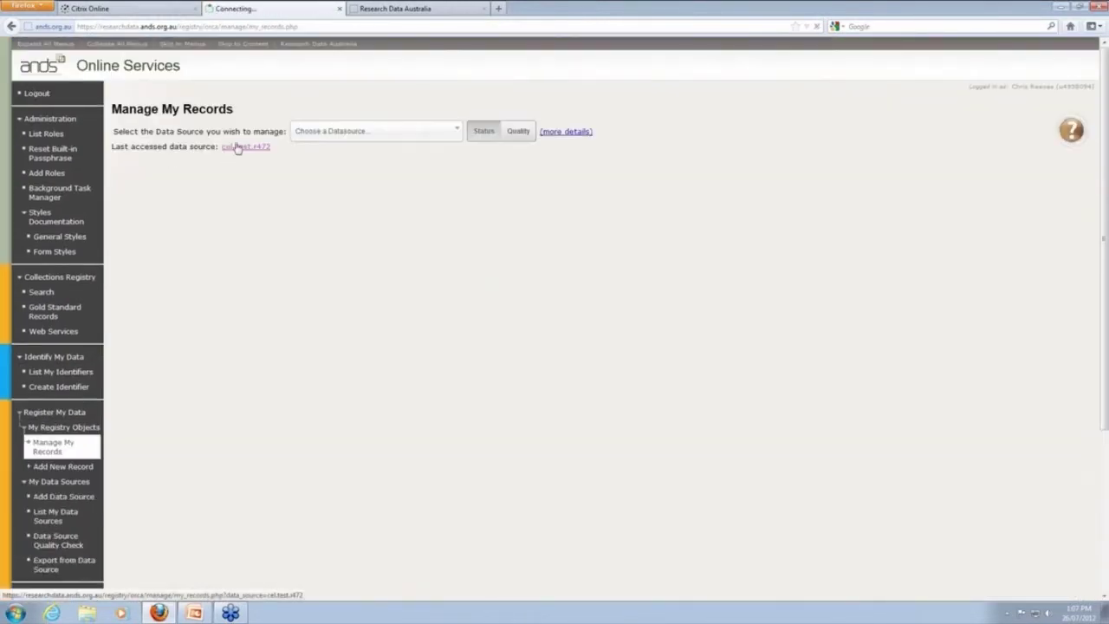
pyautogui.click(237, 148)
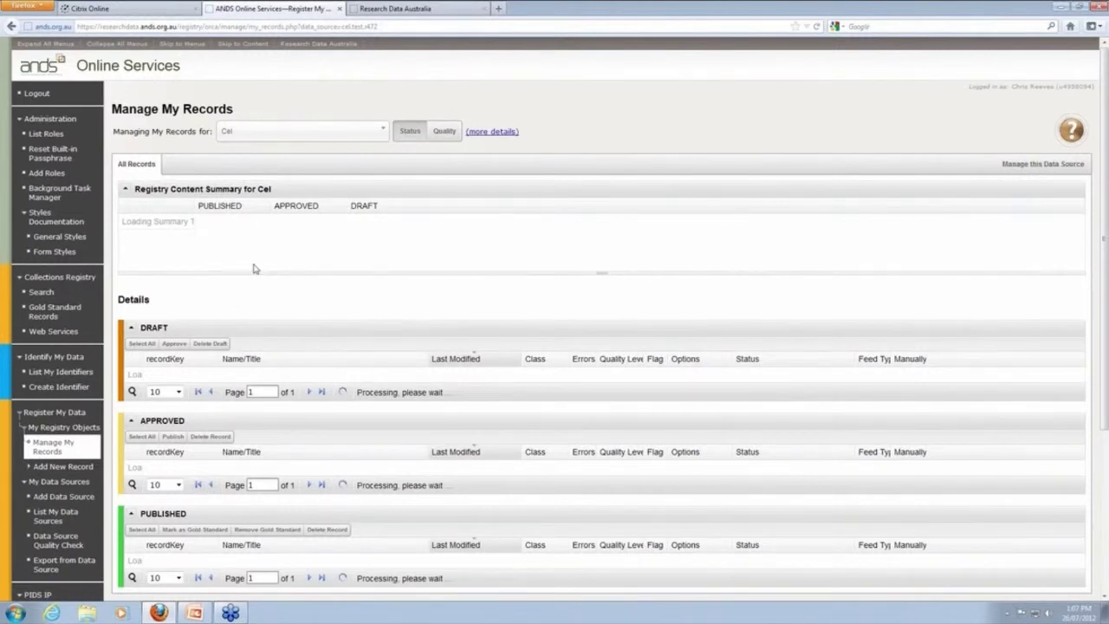
# Approve the dataset-94 draft and publish the approved record.
pyautogui.scroll(-3, 254, 269)
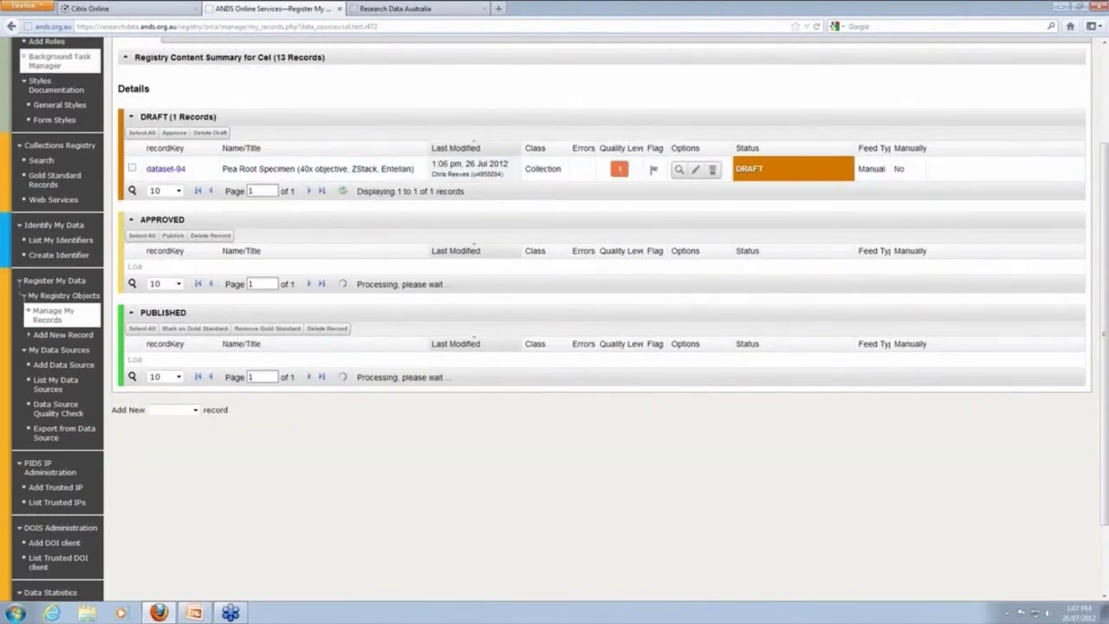
pyautogui.click(132, 169)
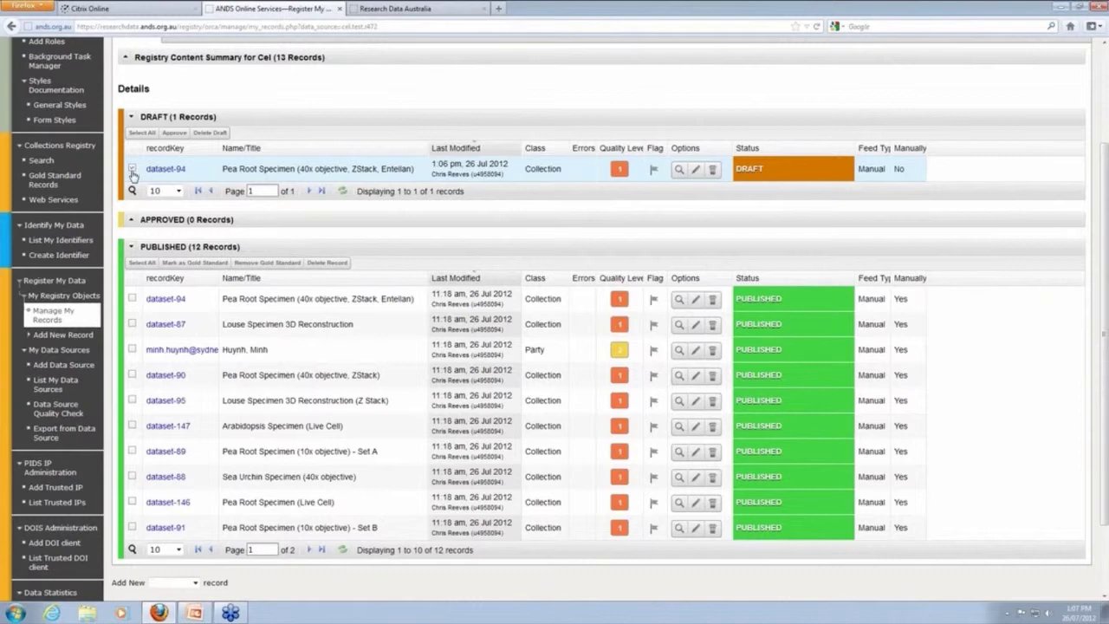
pyautogui.click(167, 133)
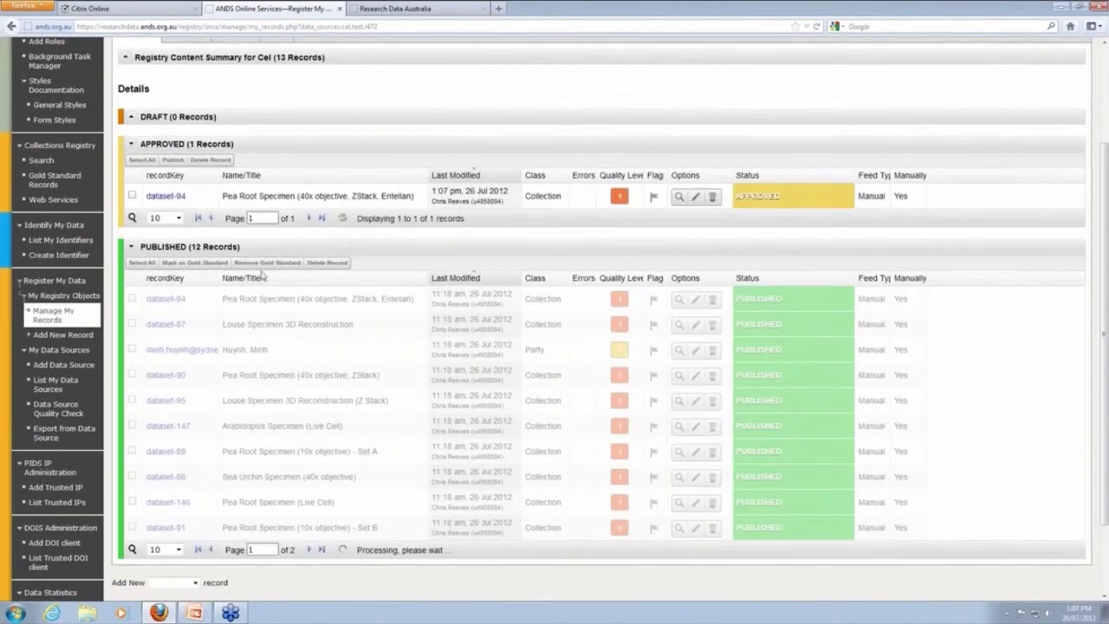
pyautogui.click(132, 195)
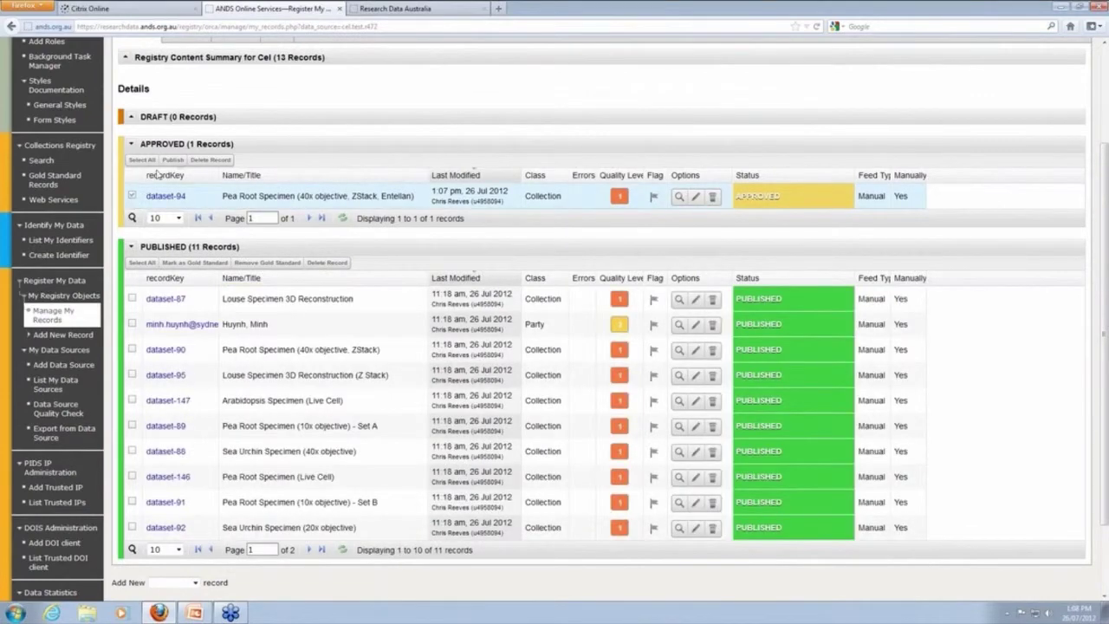
pyautogui.click(170, 161)
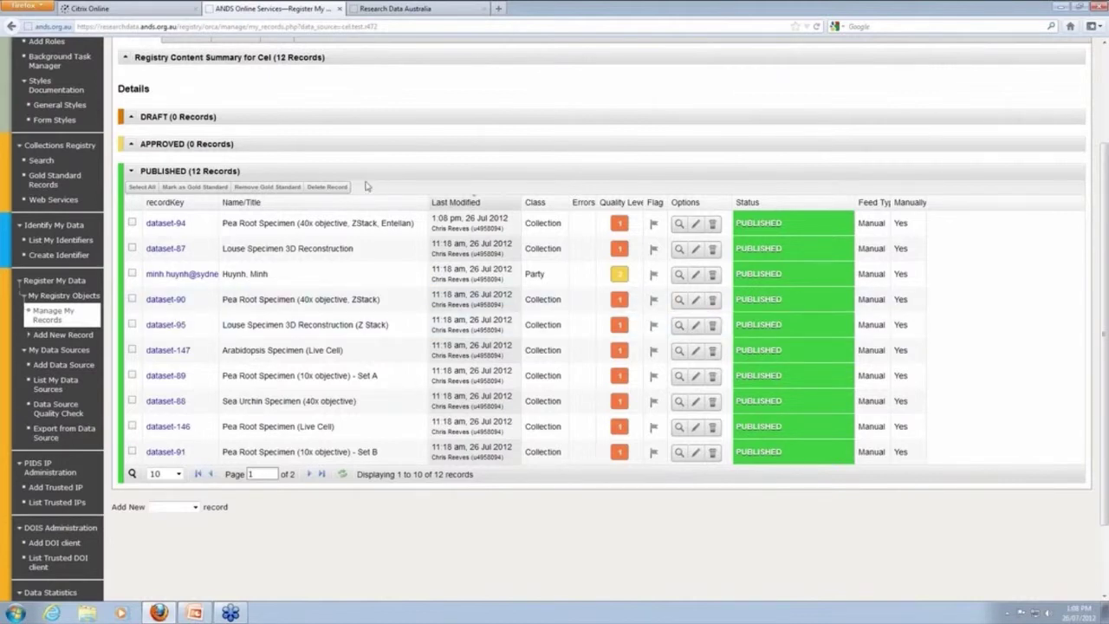
# Search Research Data Australia again for "Pea Root Specimen (40x objective, ZStack, Entellan)" and open the matching record.
pyautogui.scroll(1, 365, 186)
pyautogui.scroll(3, 365, 186)
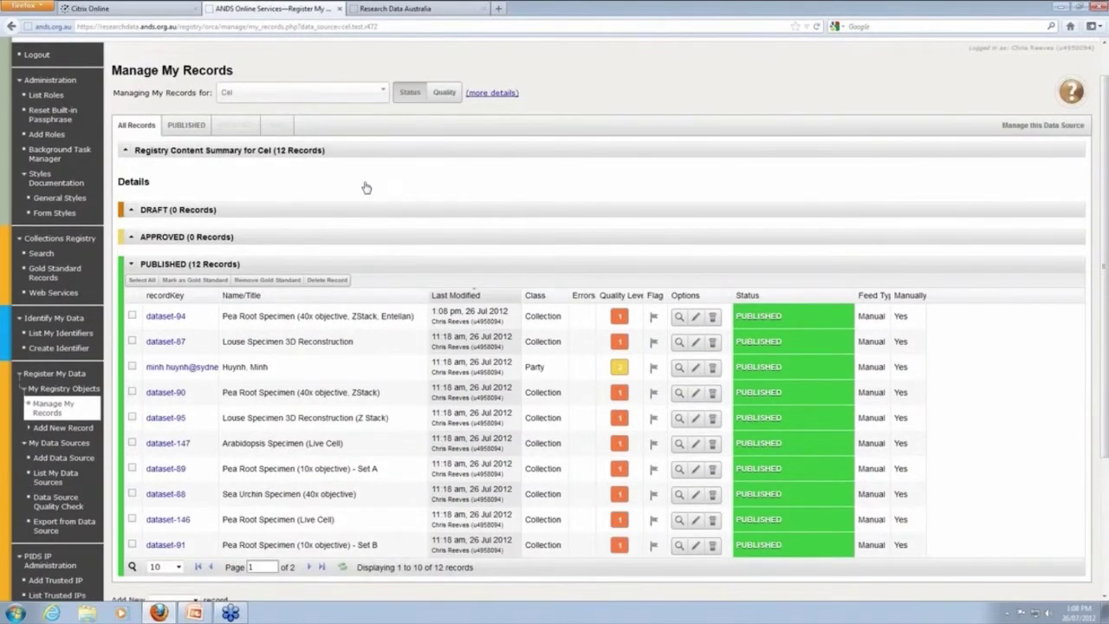
pyautogui.hotkey('ctrl', 'Tab')
pyautogui.rightClick(477, 92)
pyautogui.click(504, 141)
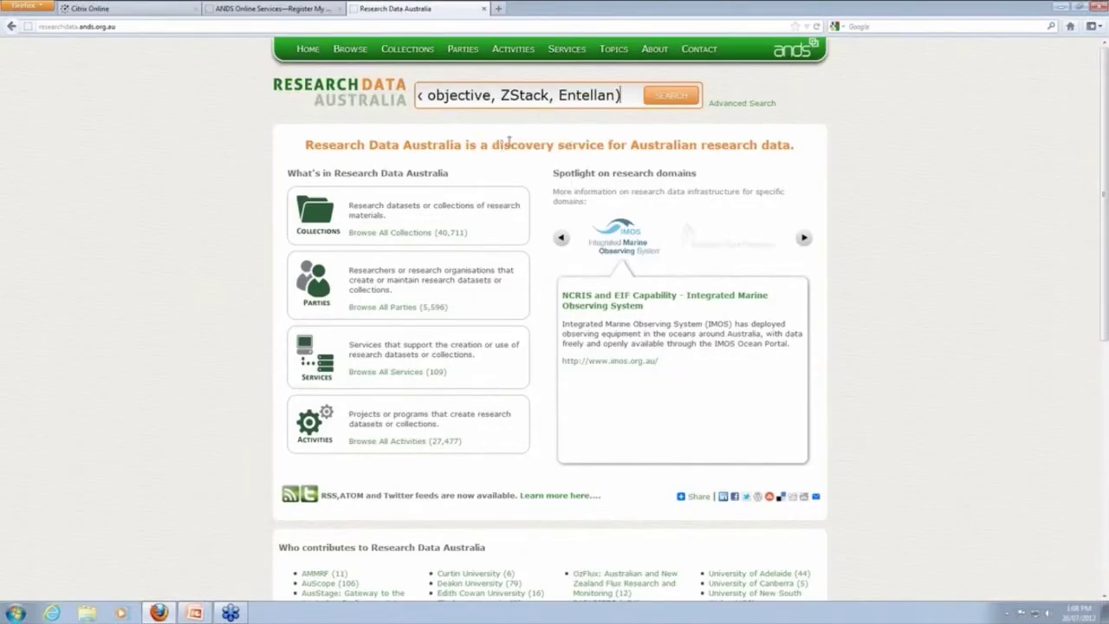
pyautogui.press('Return')
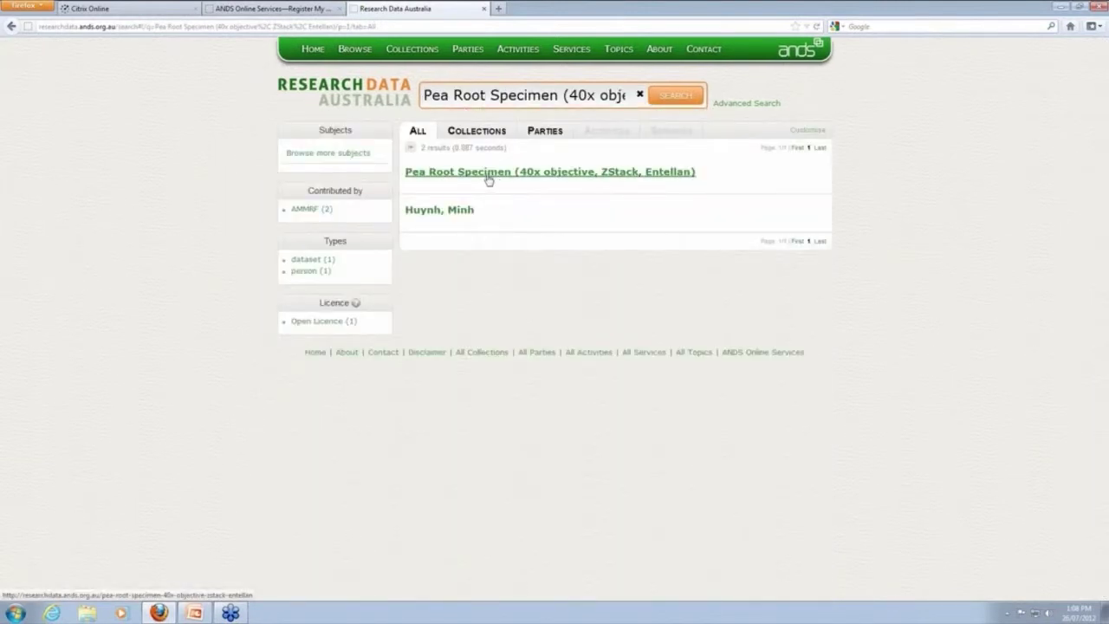
pyautogui.click(488, 179)
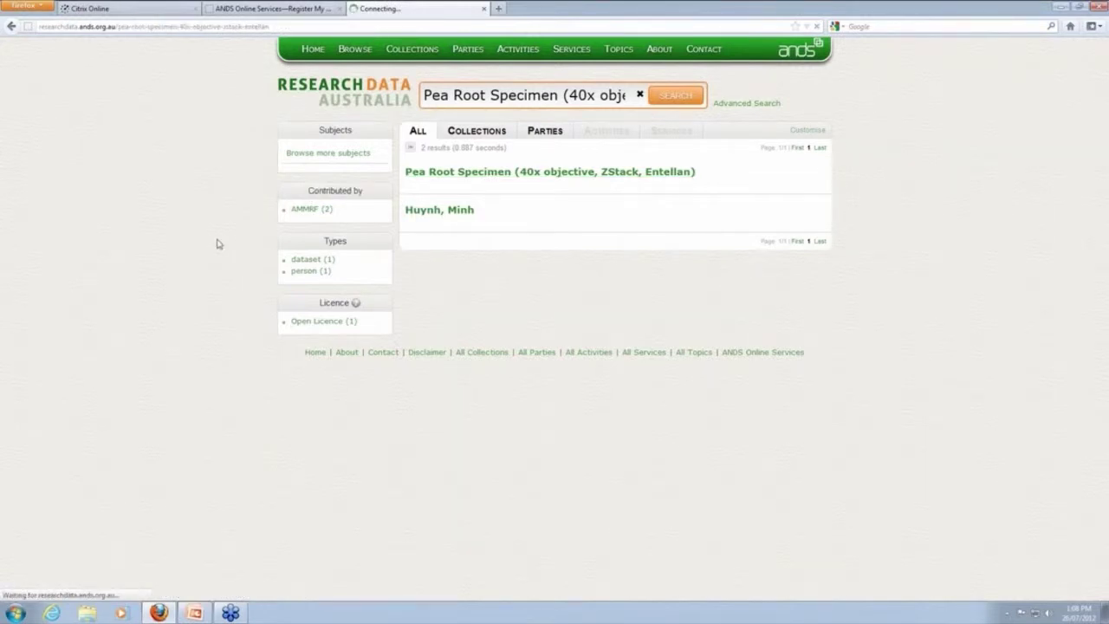